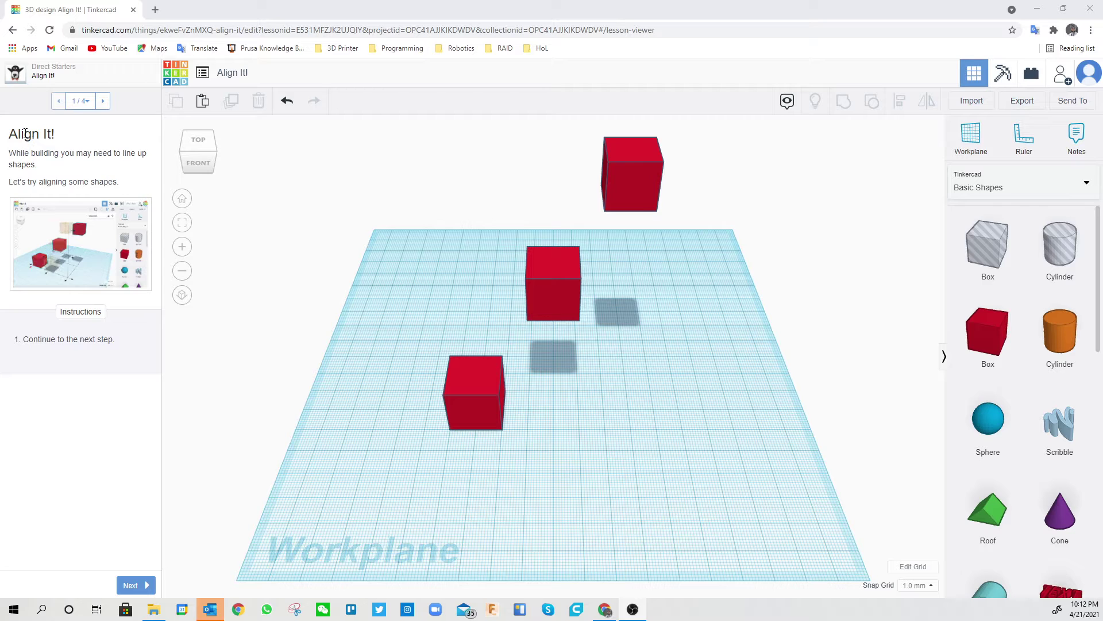
# Step: Advance the lesson to the Preview Shape Alignment page and view its illustration enlarged
pyautogui.moveTo(16, 135); pyautogui.dragTo(61, 135)
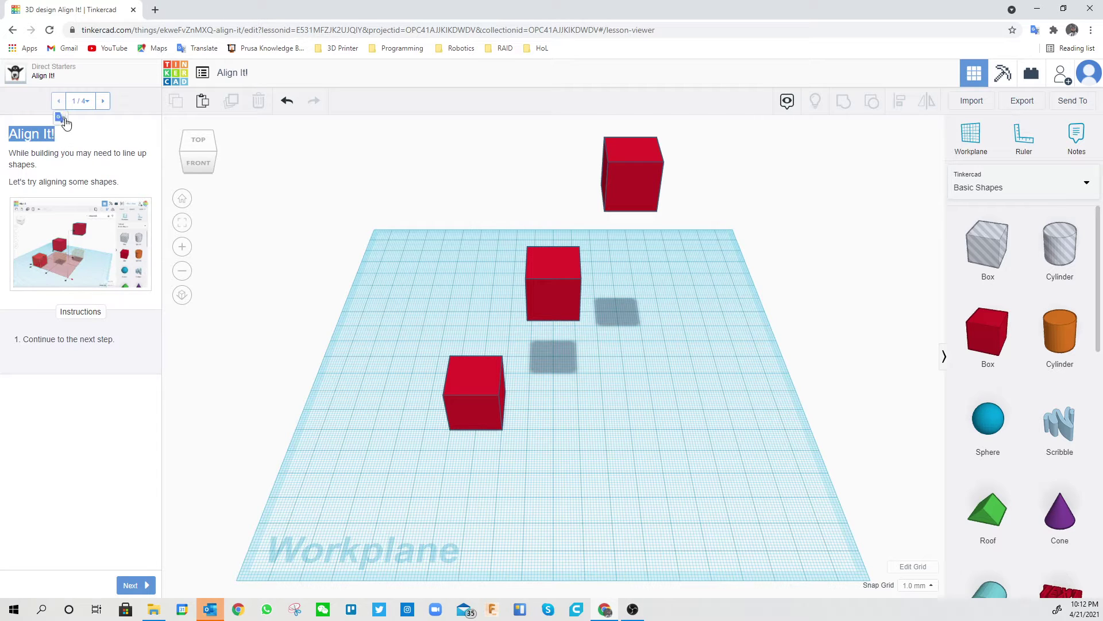
pyautogui.click(68, 137)
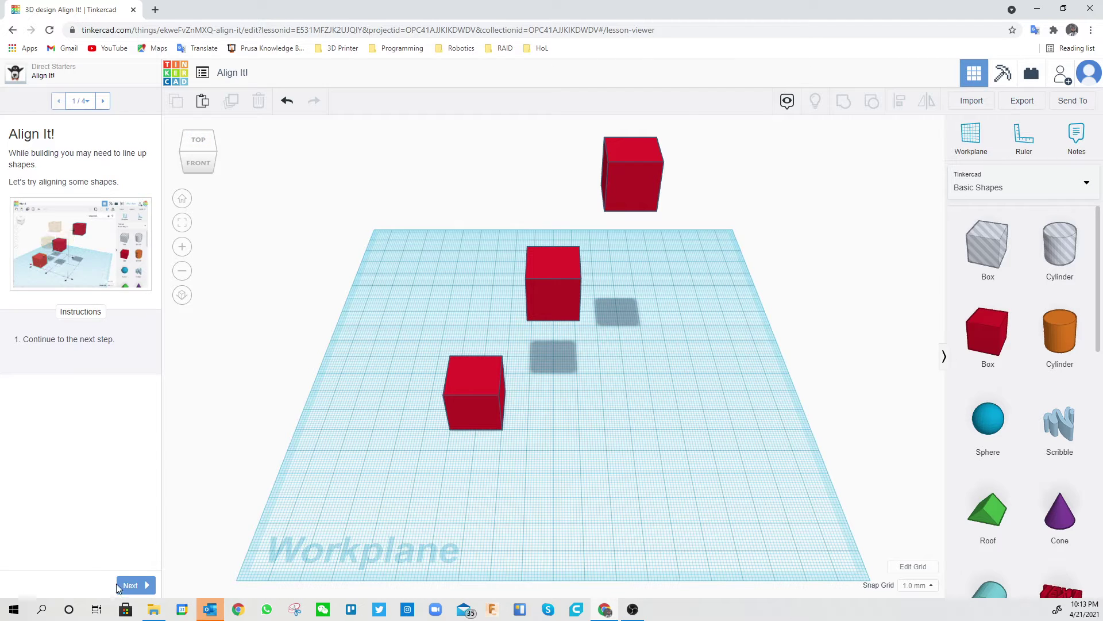
pyautogui.click(143, 586)
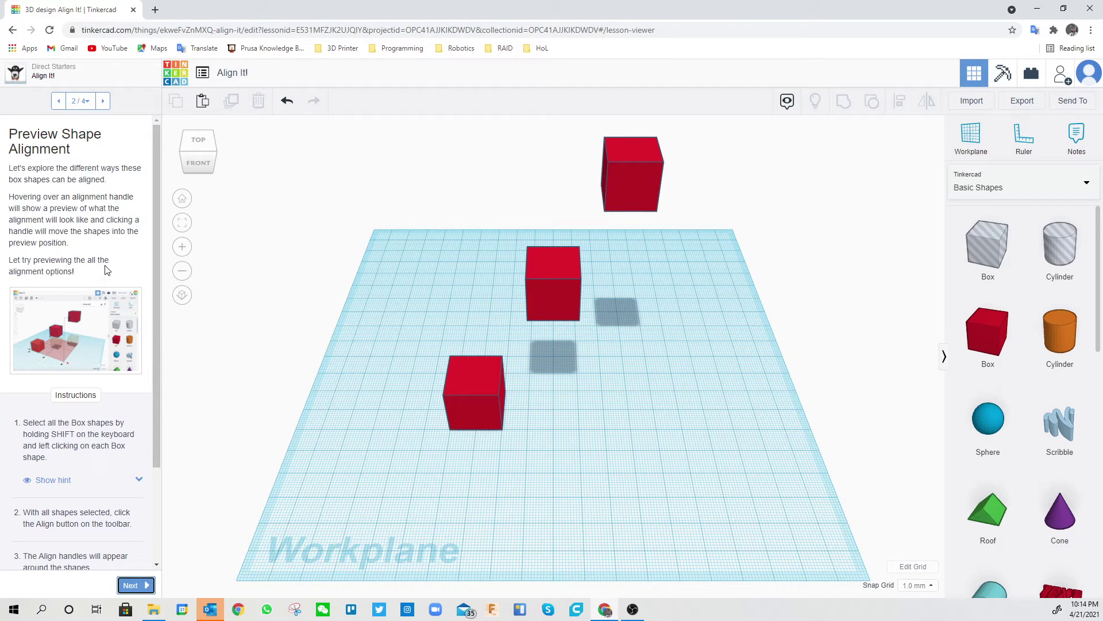
pyautogui.click(62, 334)
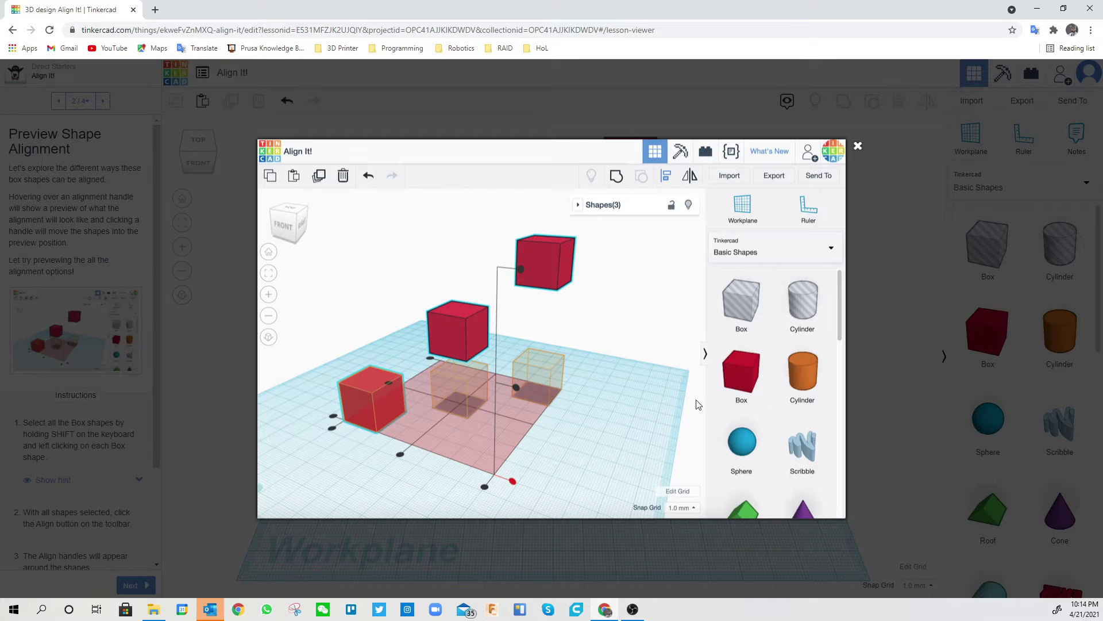
pyautogui.click(857, 148)
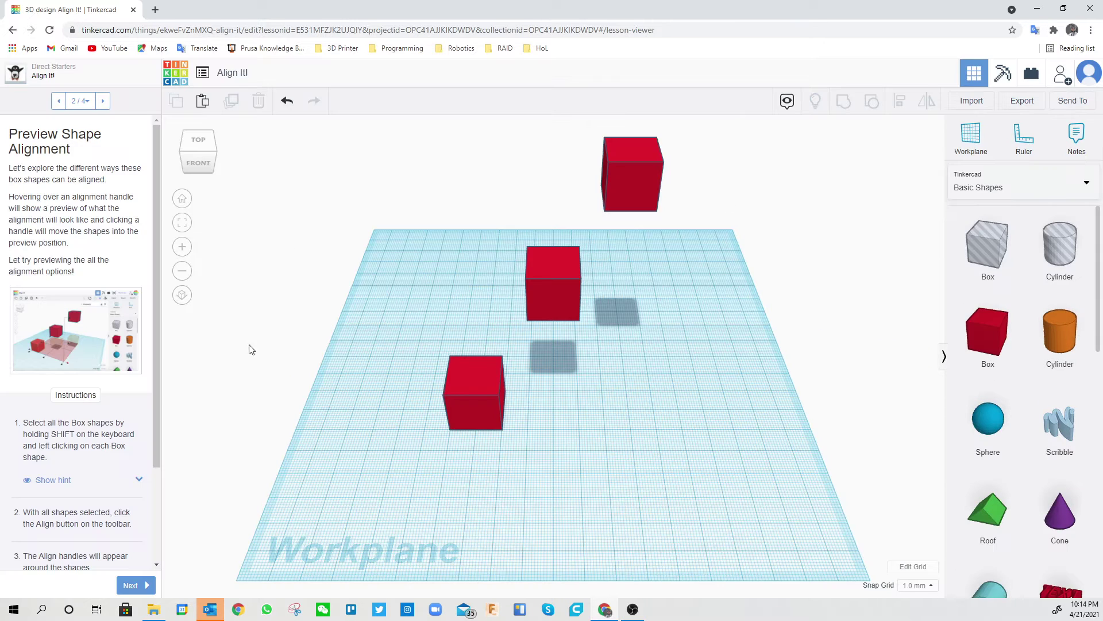
# Step: Read the hint for the first instruction and select all three red boxes one by one
pyautogui.scroll(-2, 68, 417)
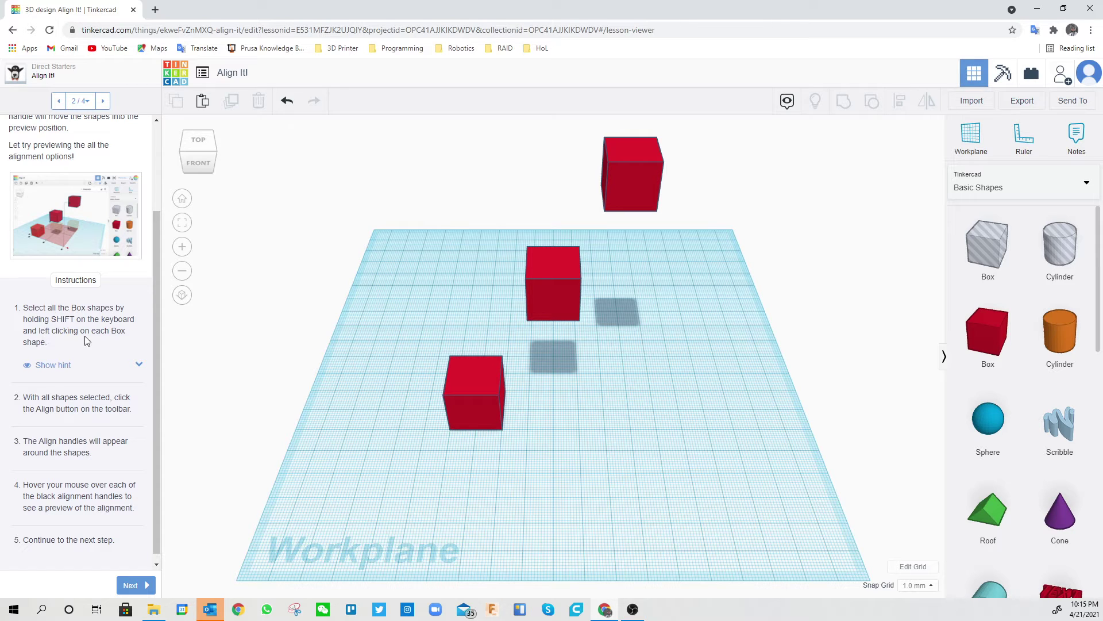
pyautogui.click(53, 365)
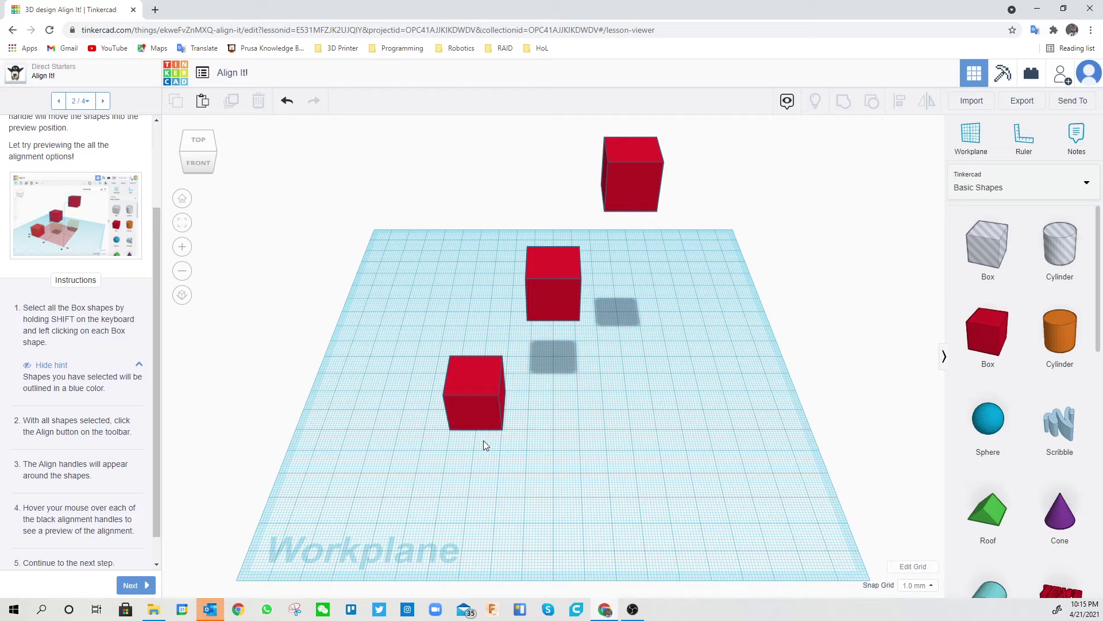
pyautogui.click(494, 412)
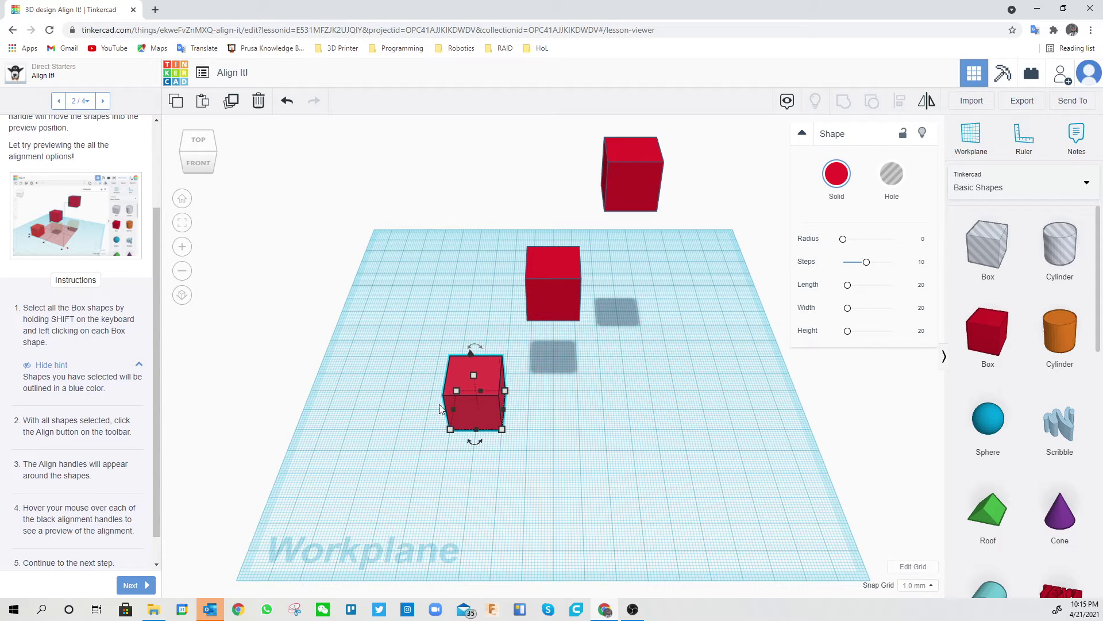
pyautogui.keyDown('shift'); pyautogui.click(554, 293); pyautogui.keyUp('shift')
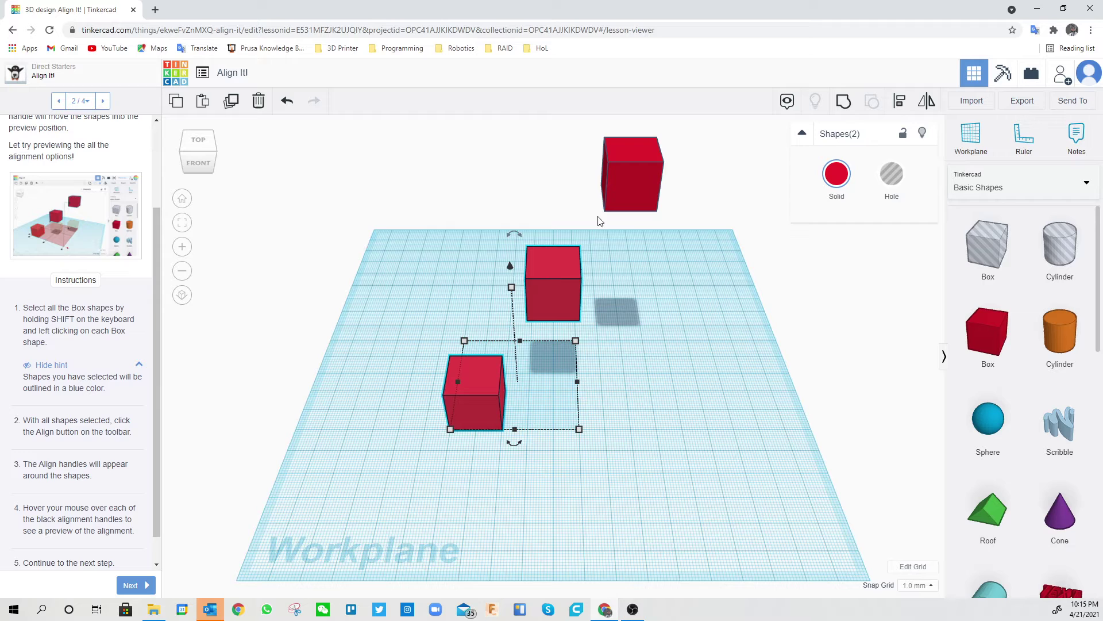
pyautogui.keyDown('shift'); pyautogui.click(636, 176); pyautogui.keyUp('shift')
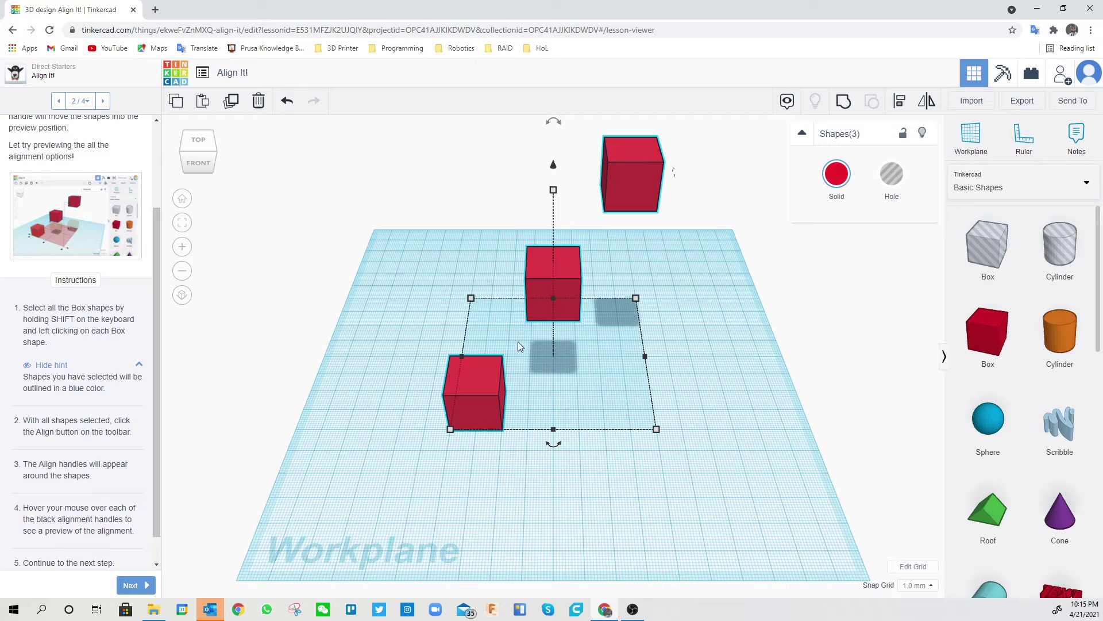
pyautogui.click(140, 367)
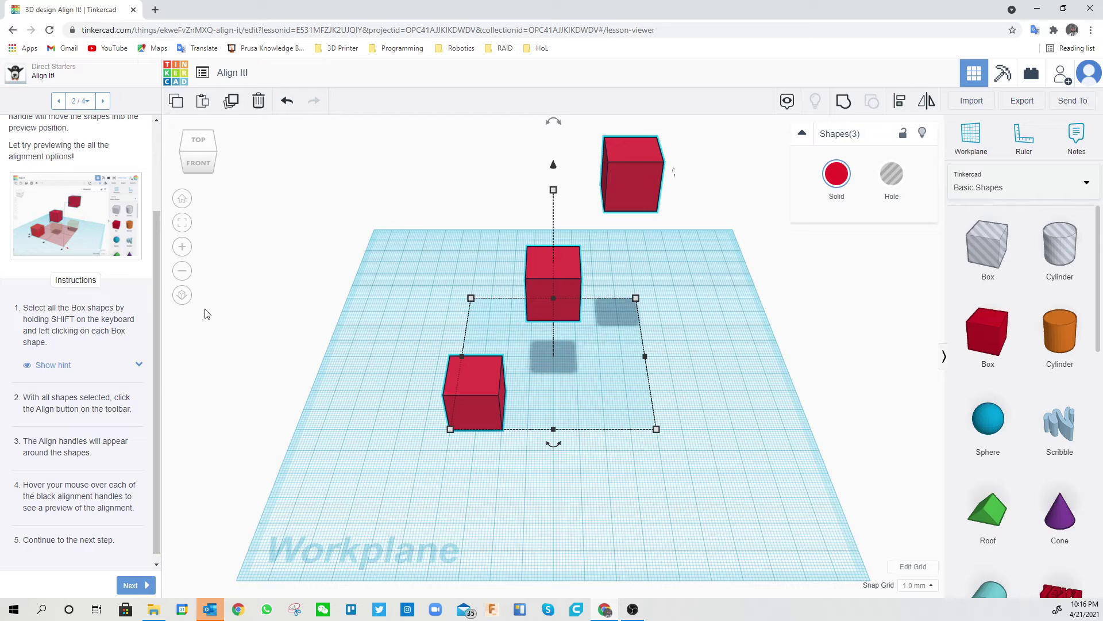
# Step: Show the Align handles around the three selected boxes
pyautogui.doubleClick(118, 408)
pyautogui.click(118, 396)
pyautogui.click(128, 412)
pyautogui.click(901, 103)
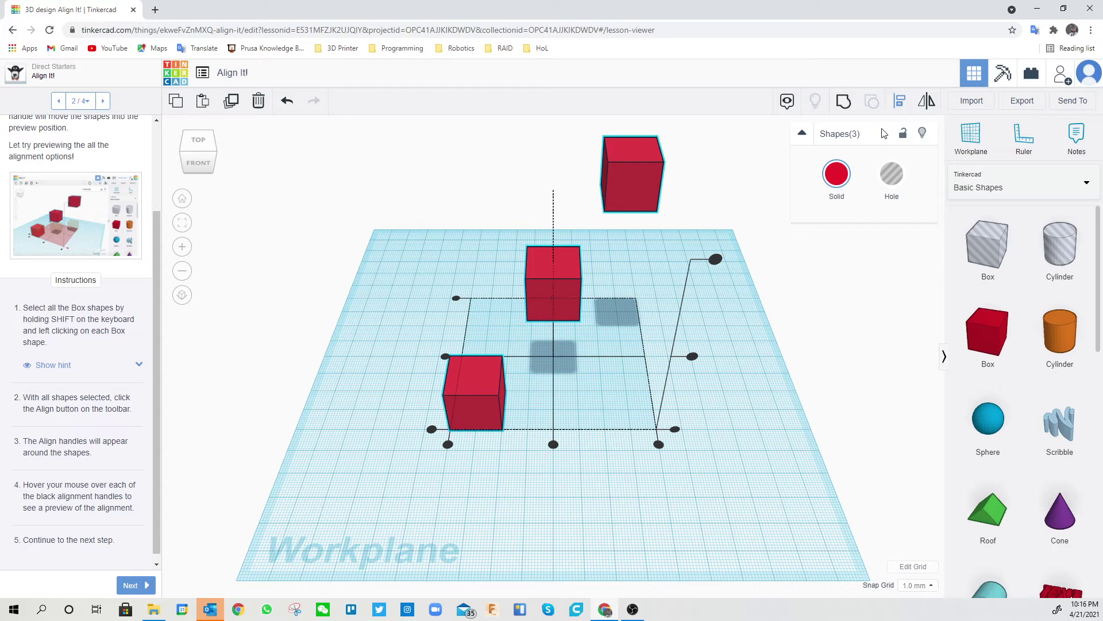
# Step: Clear the selection, reselect all three boxes together in one go, and bring their Align handles back up
pyautogui.click(764, 325)
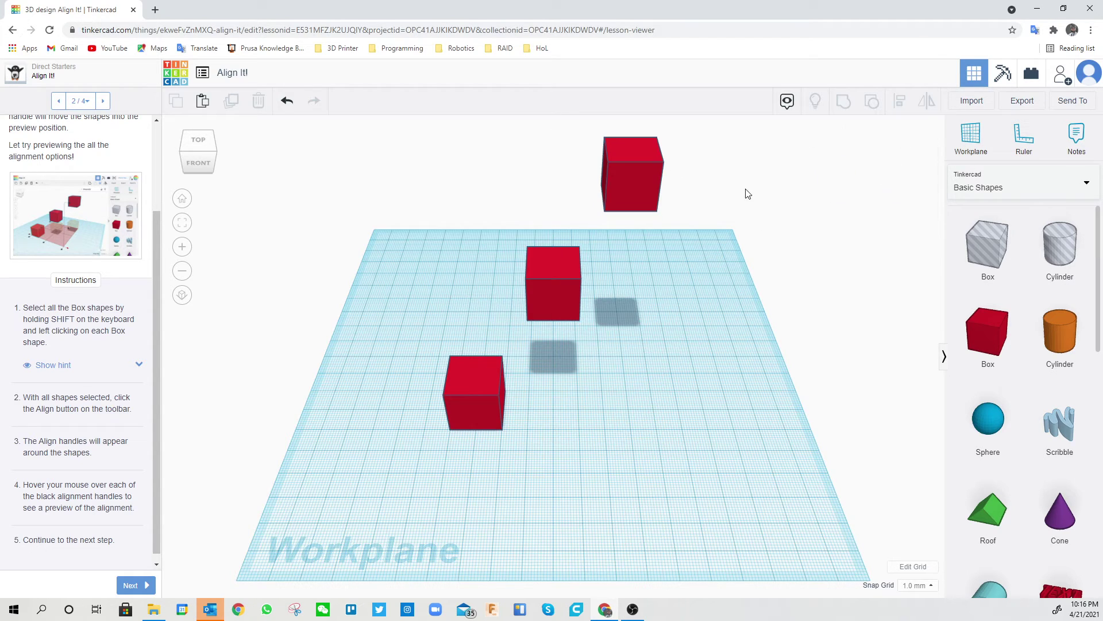
pyautogui.moveTo(751, 145); pyautogui.dragTo(396, 468)
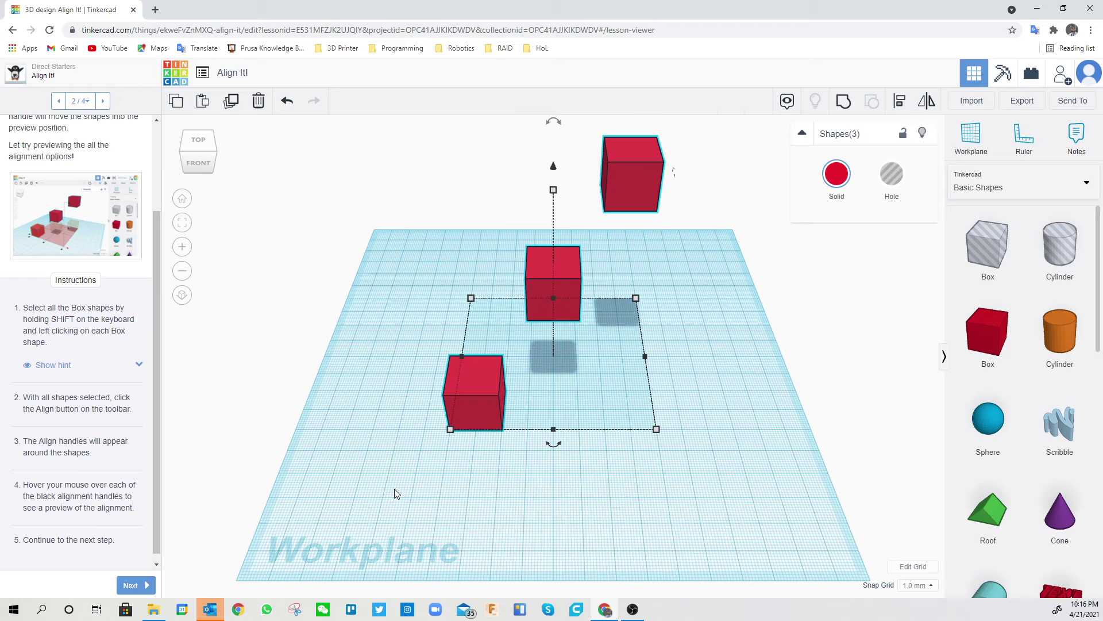
pyautogui.press('l')
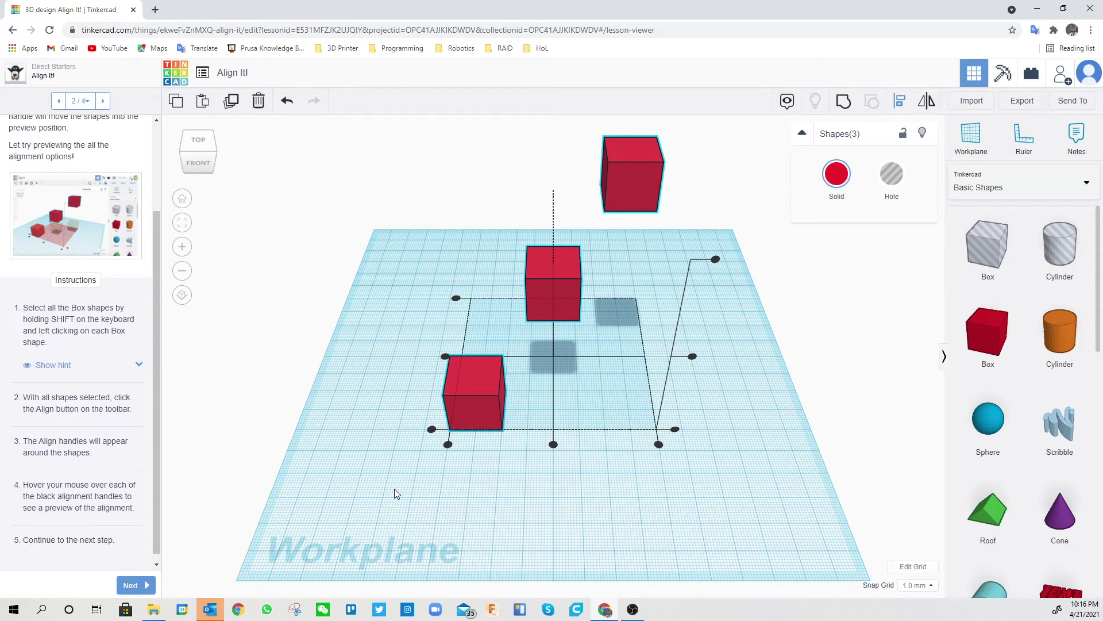
pyautogui.click(722, 411)
pyautogui.moveTo(726, 155); pyautogui.dragTo(396, 459)
pyautogui.click(900, 102)
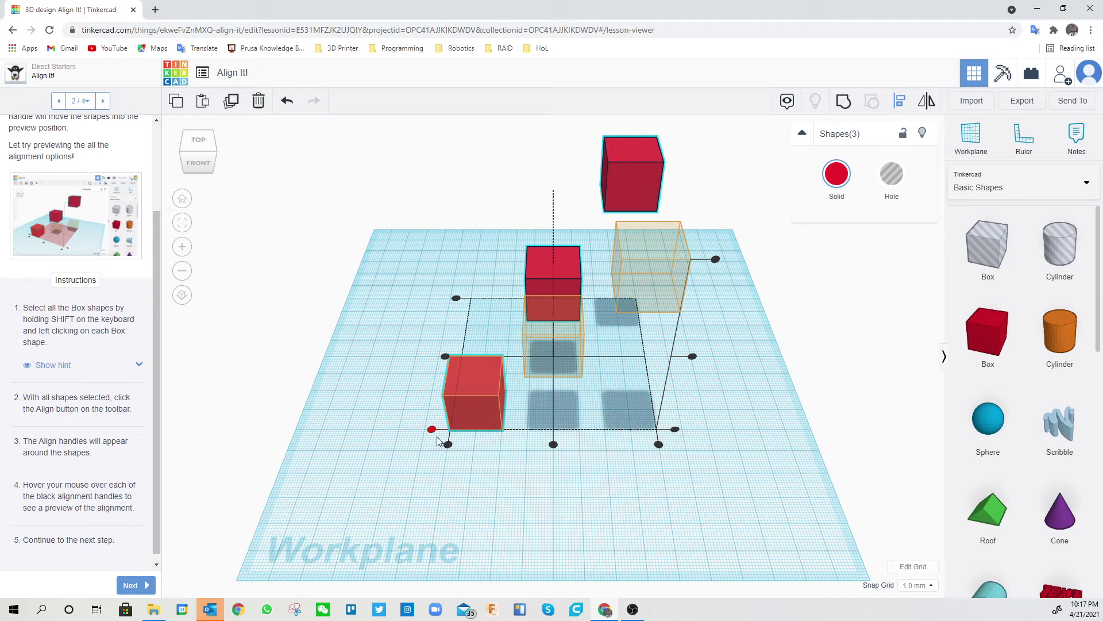
# Step: Preview the side-to-side and height alignments of the three boxes on their Align handles
pyautogui.moveTo(428, 450); pyautogui.dragTo(456, 453, button='right')
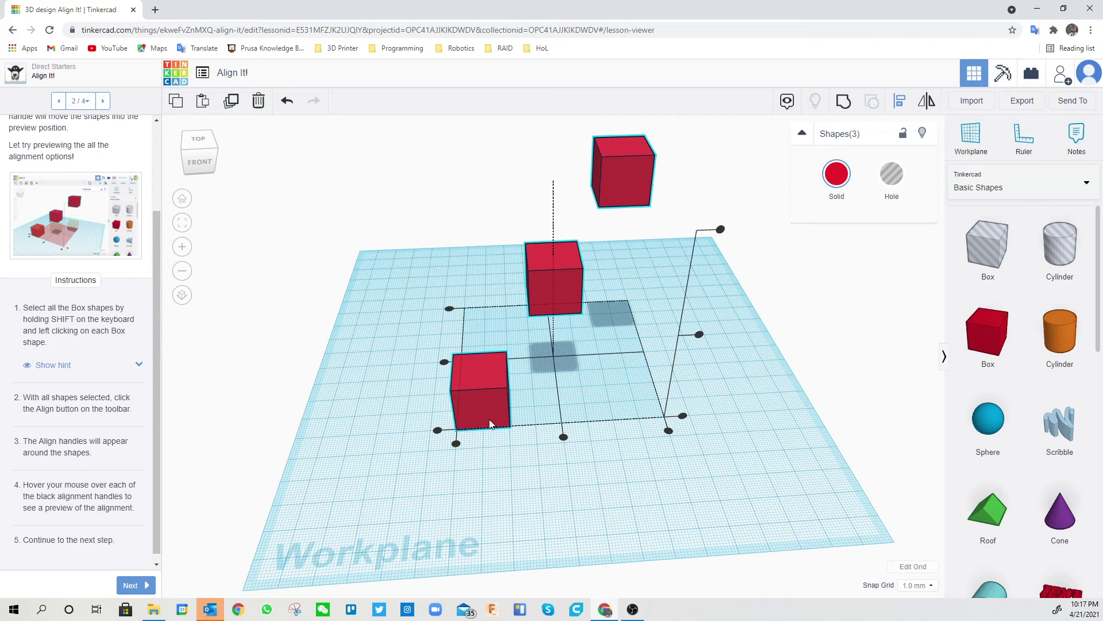
pyautogui.moveTo(455, 443)
pyautogui.moveTo(566, 441)
pyautogui.moveTo(669, 432)
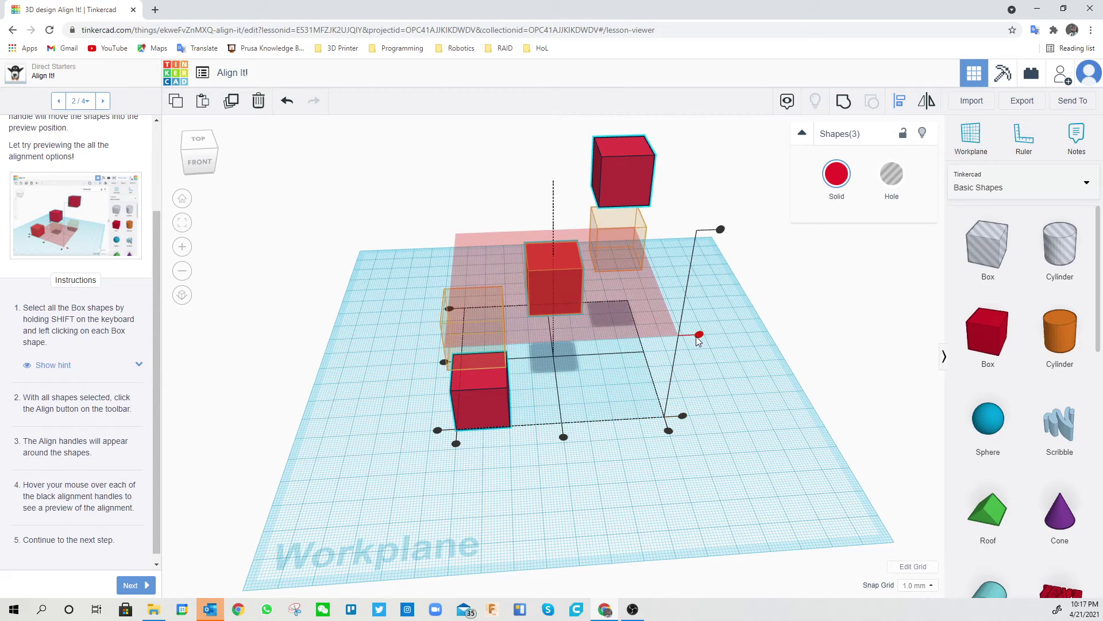
pyautogui.moveTo(696, 345); pyautogui.dragTo(669, 365, button='right')
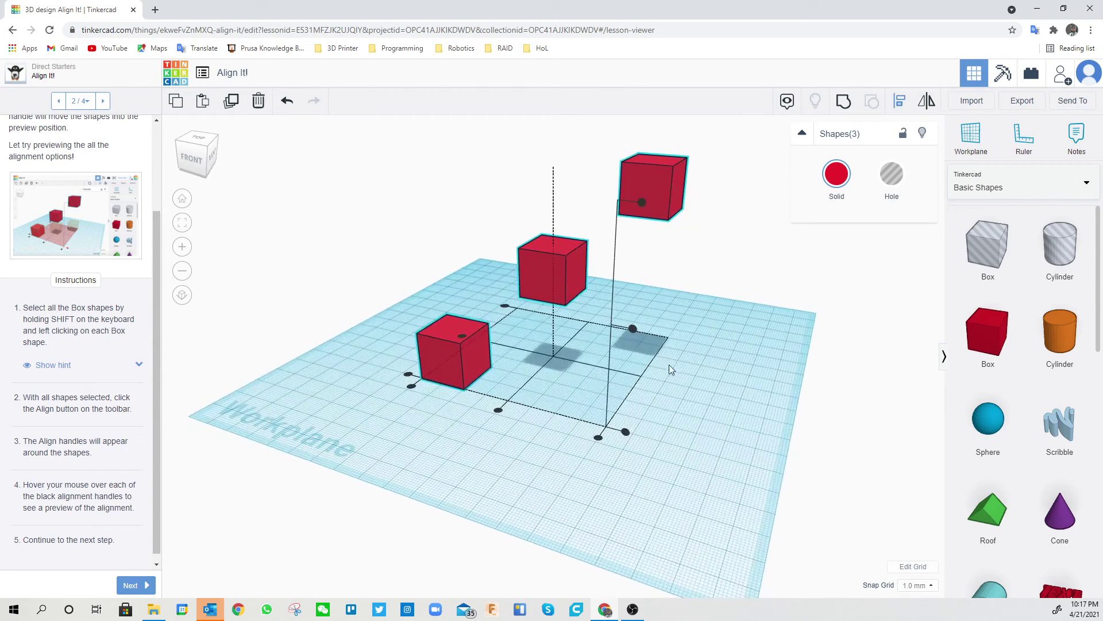
pyautogui.moveTo(626, 432)
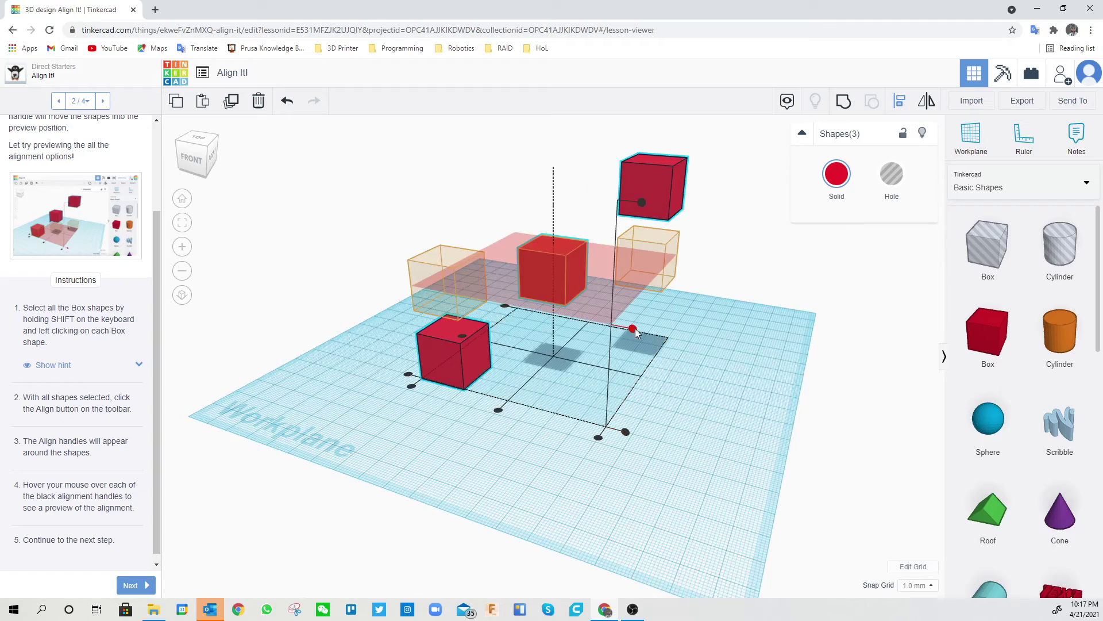
pyautogui.moveTo(638, 207)
# Step: Preview the boxes' alignments from several viewing angles and advance the lesson to the Align to the Bottom page
pyautogui.moveTo(637, 205); pyautogui.dragTo(577, 478, button='right')
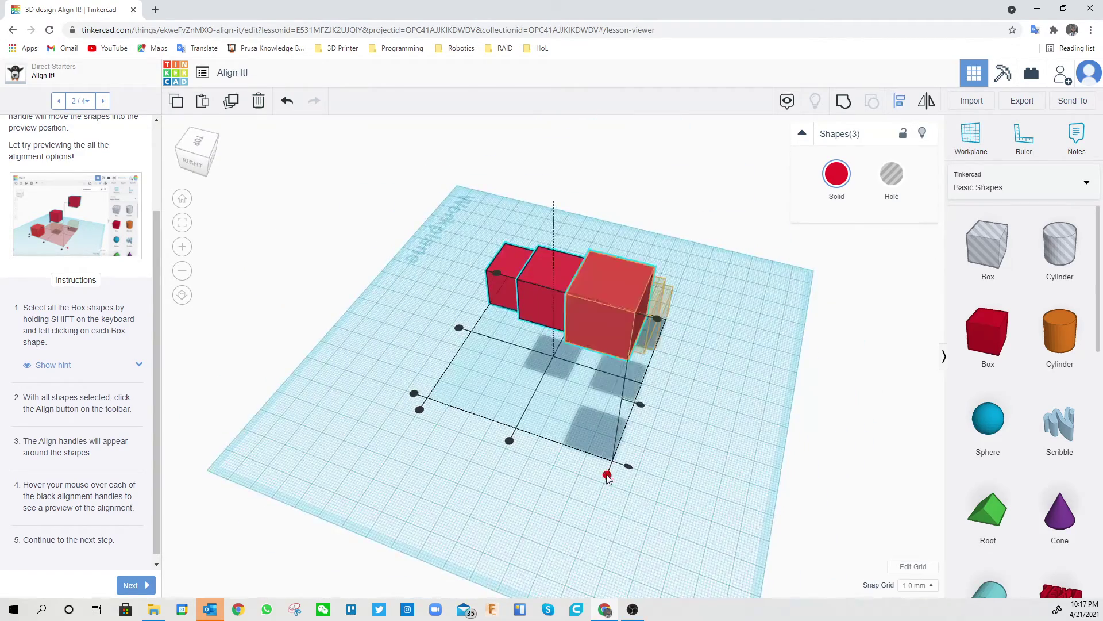
pyautogui.moveTo(487, 473); pyautogui.dragTo(512, 464, button='right')
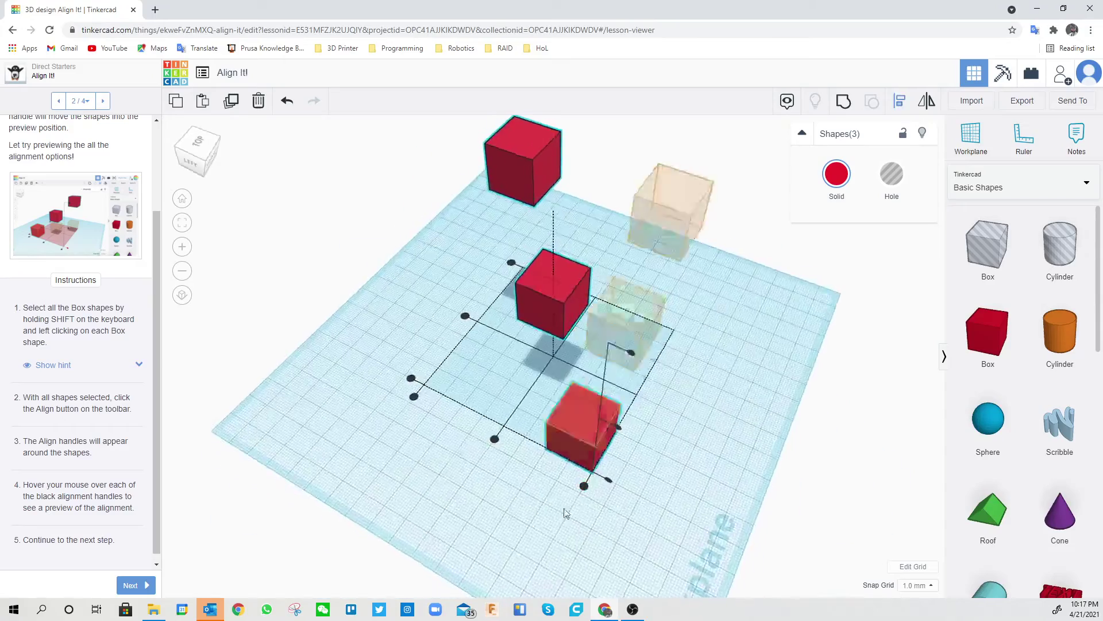
pyautogui.moveTo(567, 512); pyautogui.dragTo(459, 412, button='right')
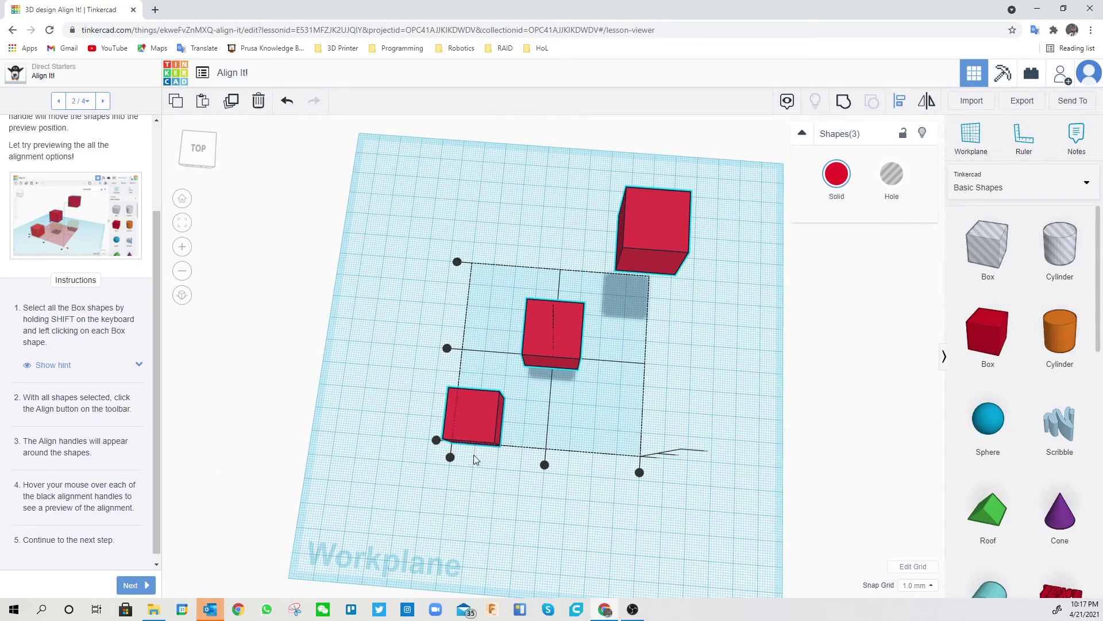
pyautogui.moveTo(470, 411); pyautogui.dragTo(577, 430, button='right')
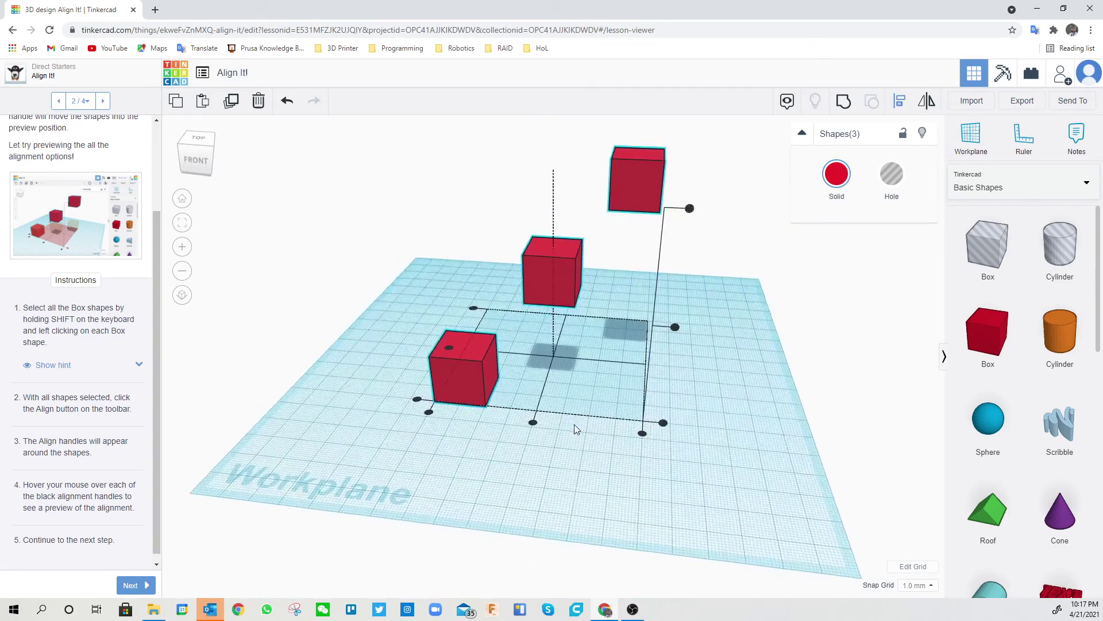
pyautogui.moveTo(663, 424)
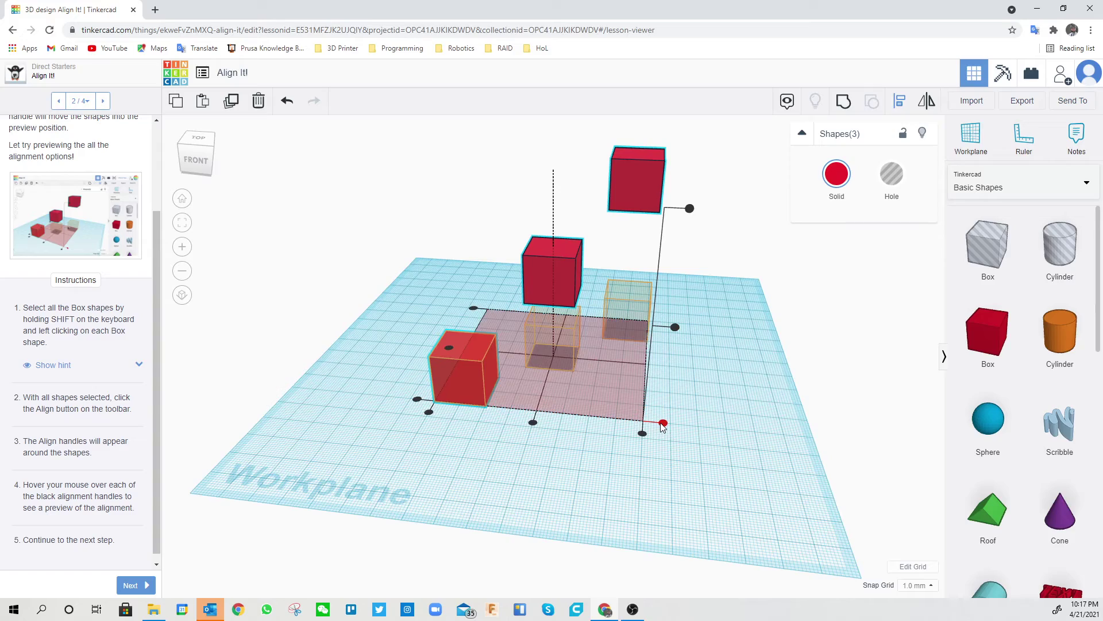
pyautogui.moveTo(663, 424); pyautogui.dragTo(451, 449, button='right')
pyautogui.moveTo(451, 449)
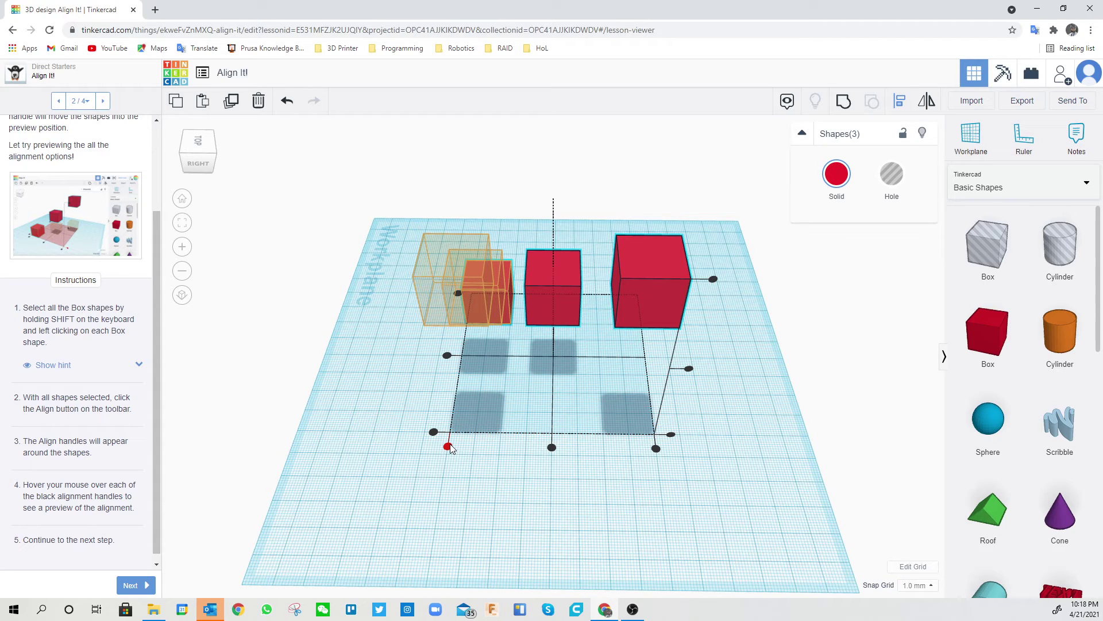
pyautogui.moveTo(458, 474); pyautogui.dragTo(589, 500, button='right')
pyautogui.moveTo(511, 428)
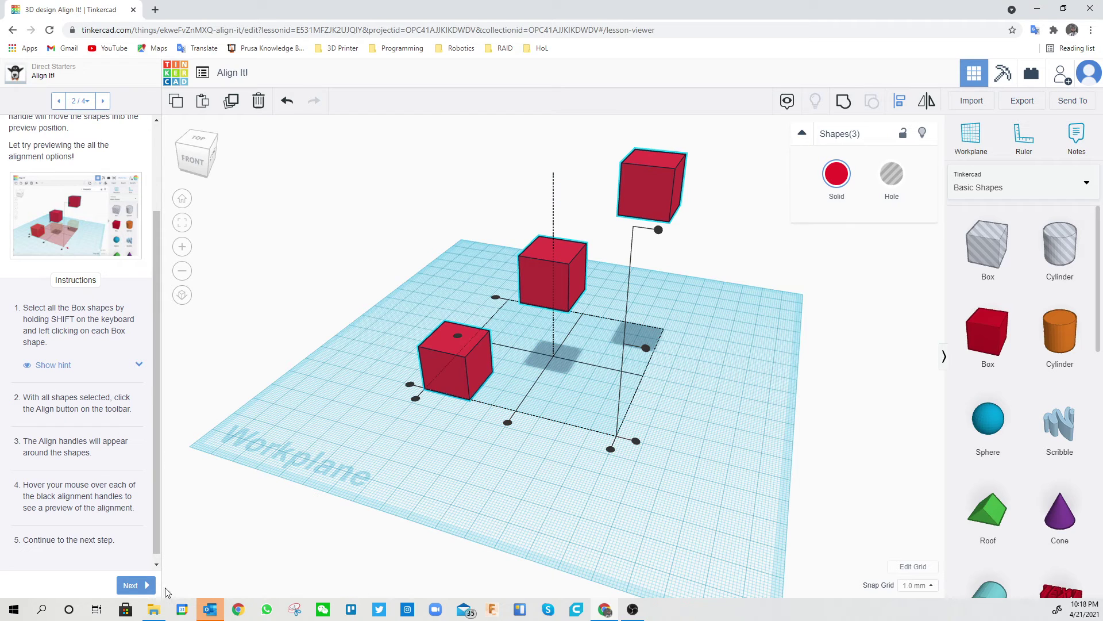
pyautogui.click(133, 586)
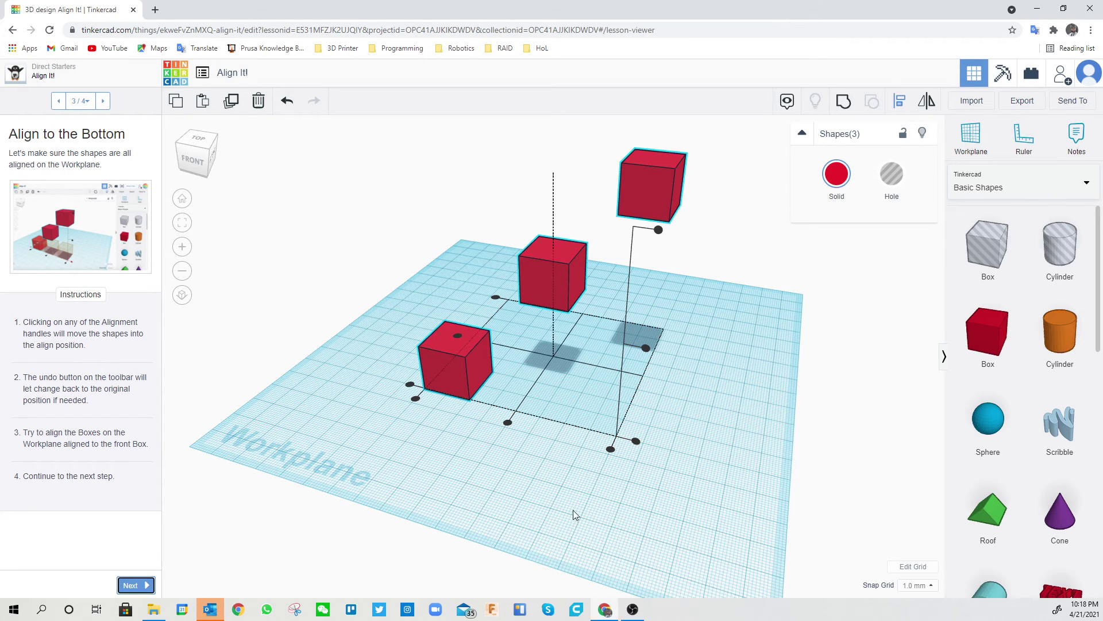
# Step: Align the three boxes to the front edge of the front box
pyautogui.moveTo(574, 512); pyautogui.dragTo(525, 465, button='right')
pyautogui.click(549, 483)
pyautogui.moveTo(515, 461)
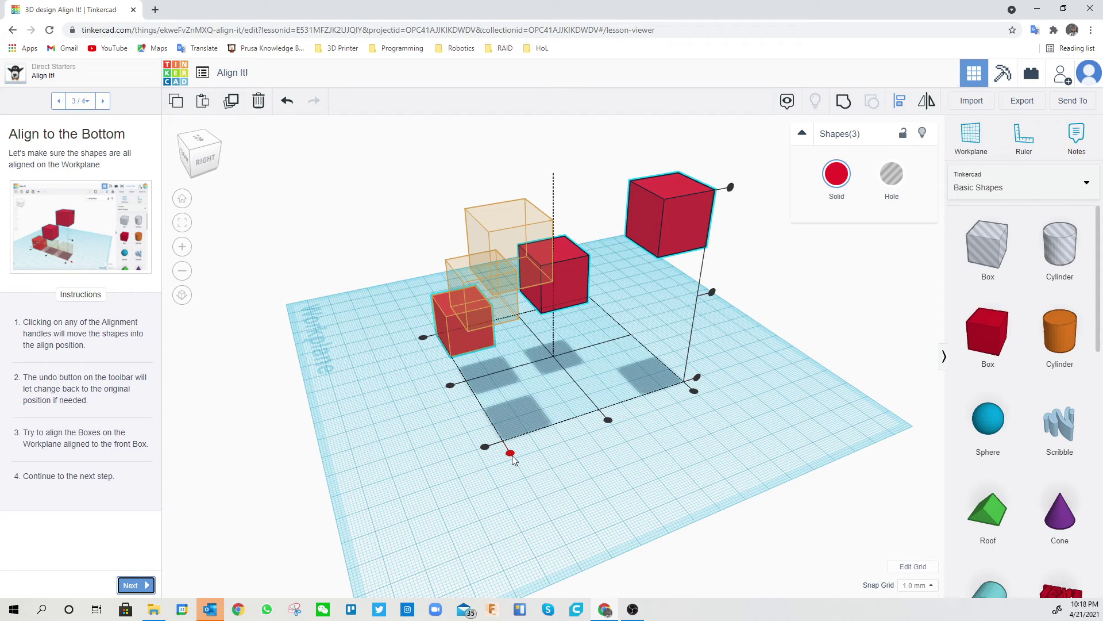
pyautogui.click(510, 453)
pyautogui.moveTo(487, 512); pyautogui.dragTo(465, 410, button='right')
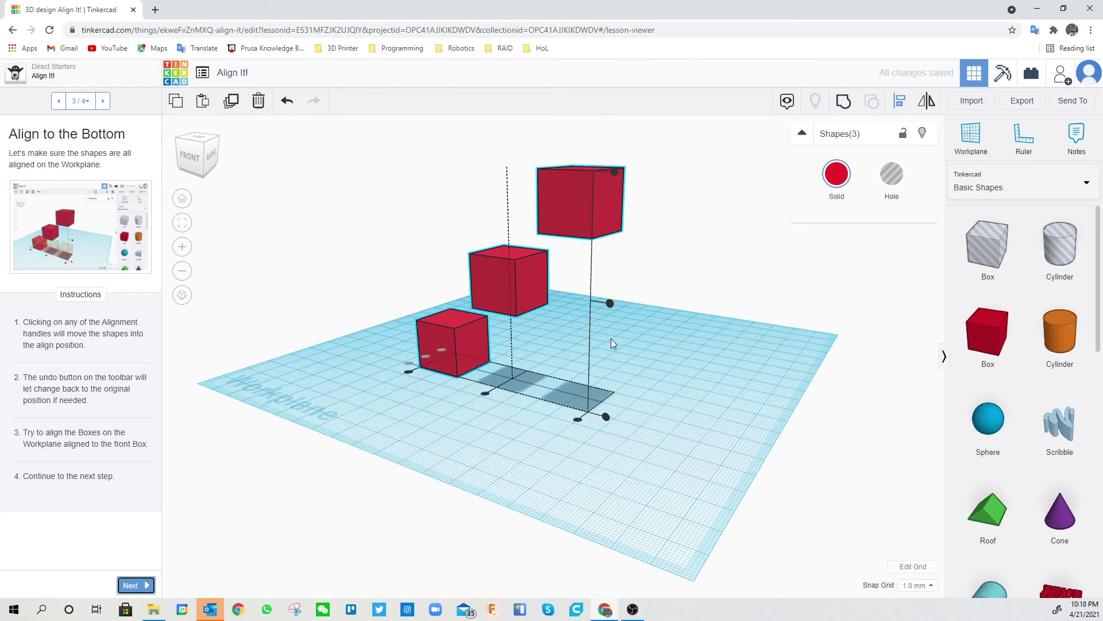
# Step: Align the three boxes at their middle height, and undo both this and the preceding front alignment
pyautogui.click(610, 303)
pyautogui.click(611, 368)
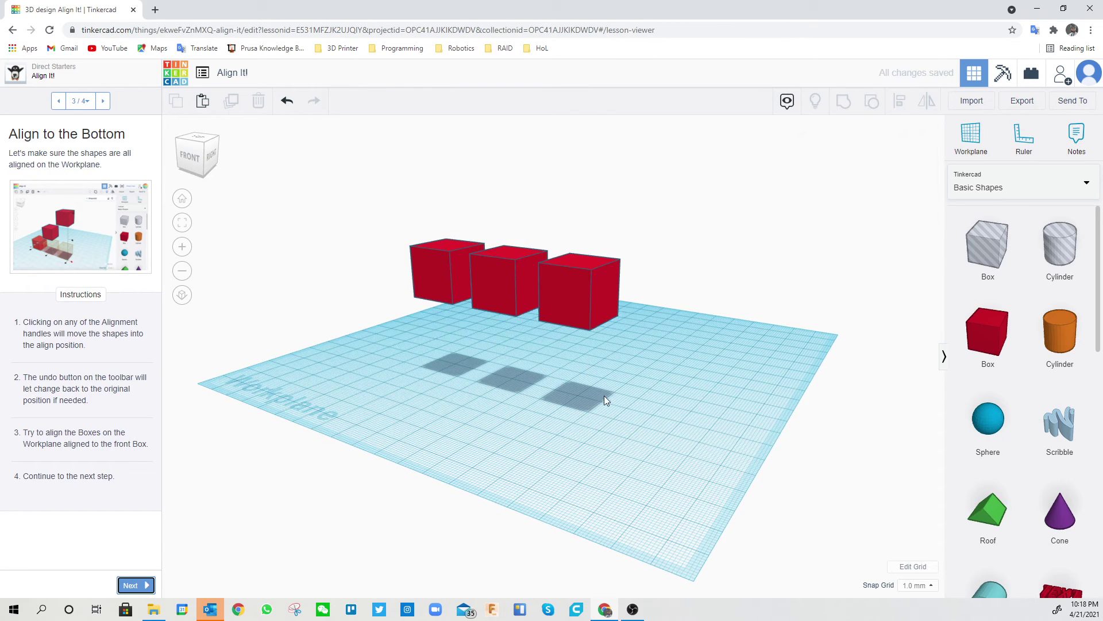
pyautogui.click(284, 105)
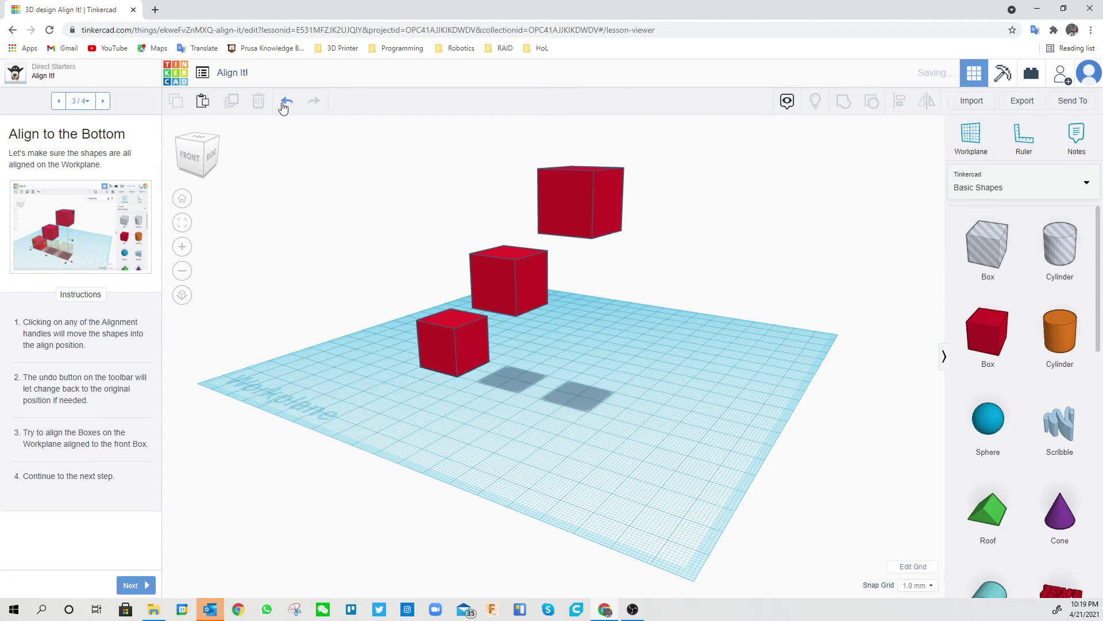
pyautogui.click(285, 104)
# Step: Reselect all three boxes and align them on their common center in the front-to-back direction
pyautogui.moveTo(647, 224); pyautogui.dragTo(407, 413)
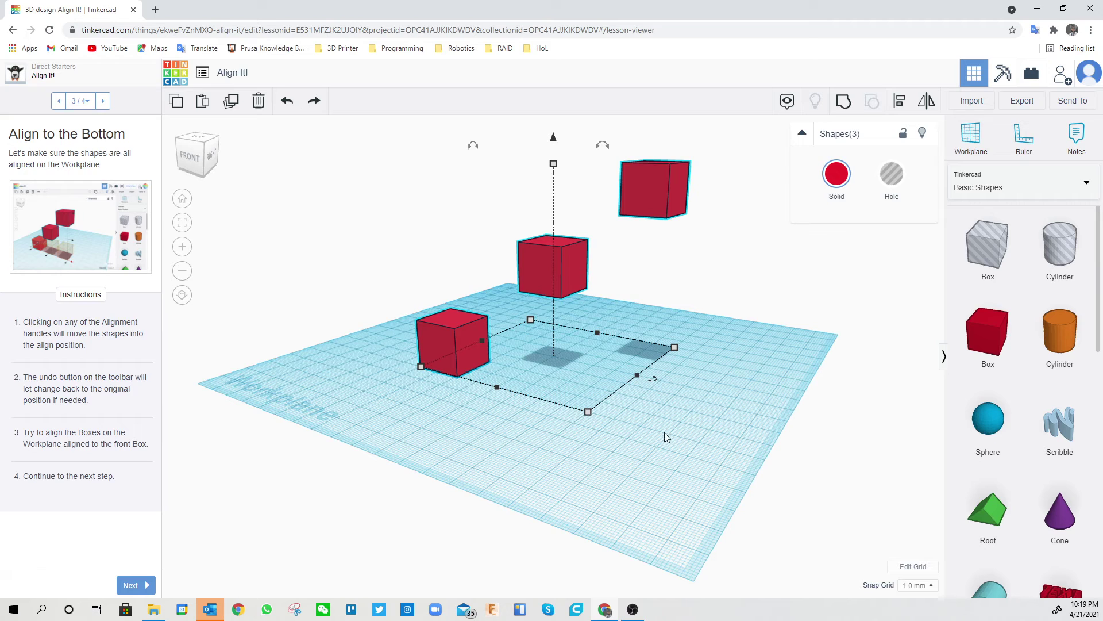
pyautogui.click(901, 102)
pyautogui.moveTo(643, 405); pyautogui.dragTo(471, 477, button='right')
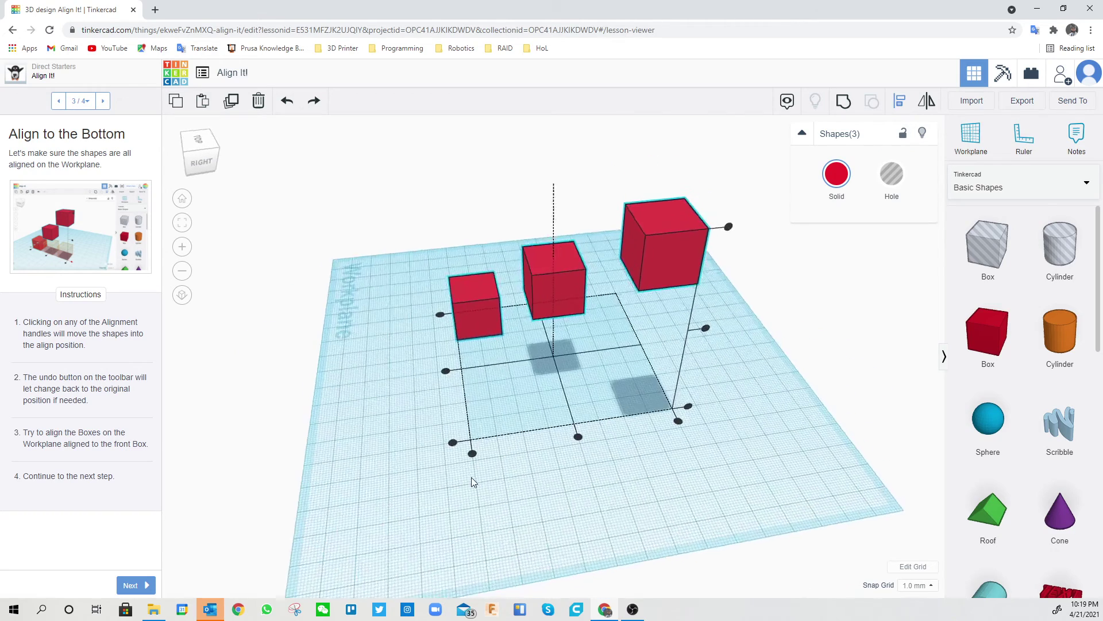
pyautogui.click(577, 439)
pyautogui.moveTo(577, 440); pyautogui.dragTo(703, 420, button='right')
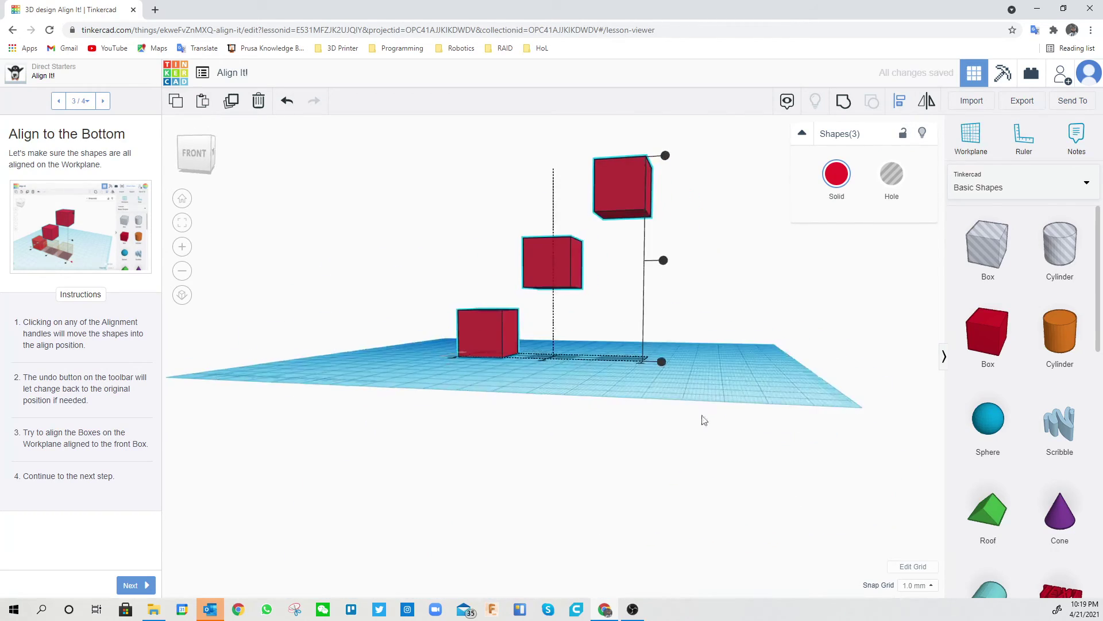
# Step: Undo the front-to-back center alignment of the three boxes, redo it for comparison, and undo it again
pyautogui.click(289, 104)
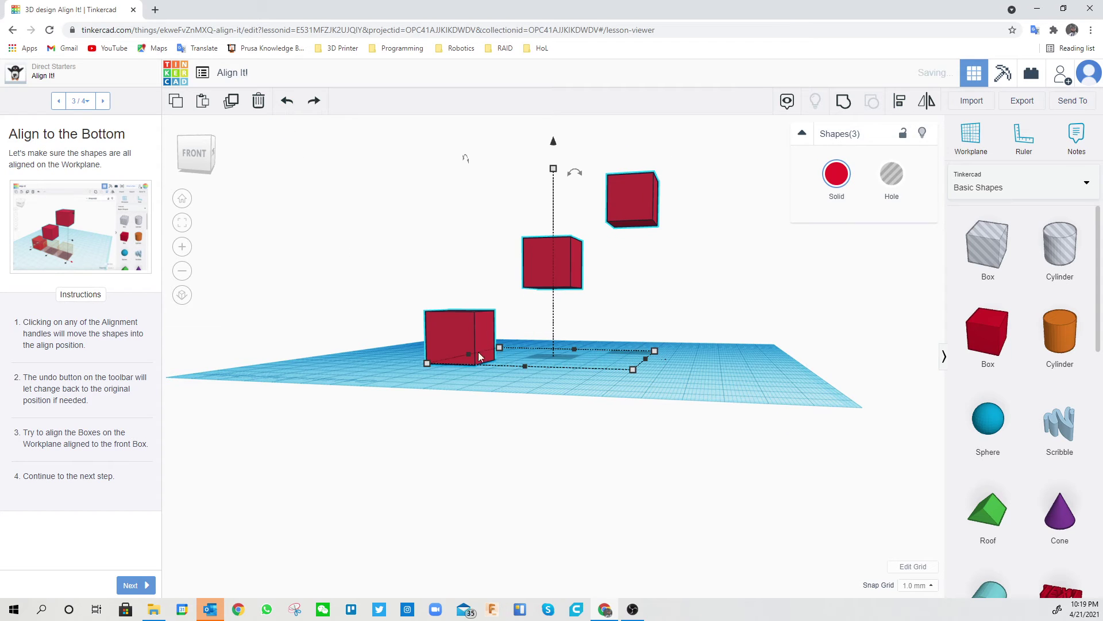
pyautogui.moveTo(482, 356); pyautogui.dragTo(499, 433, button='right')
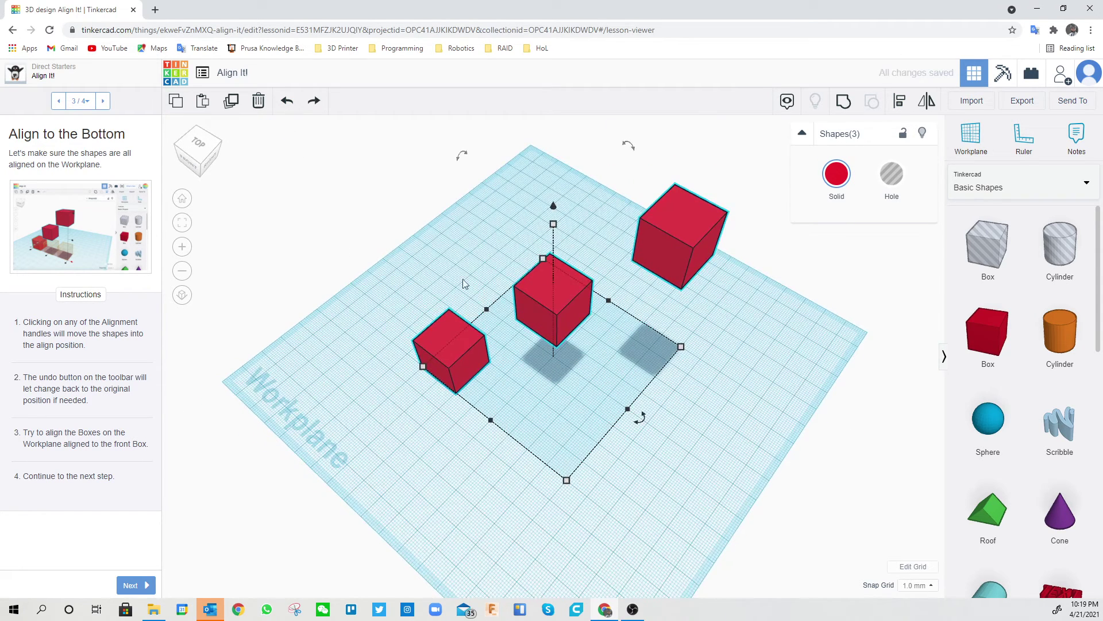
pyautogui.click(314, 100)
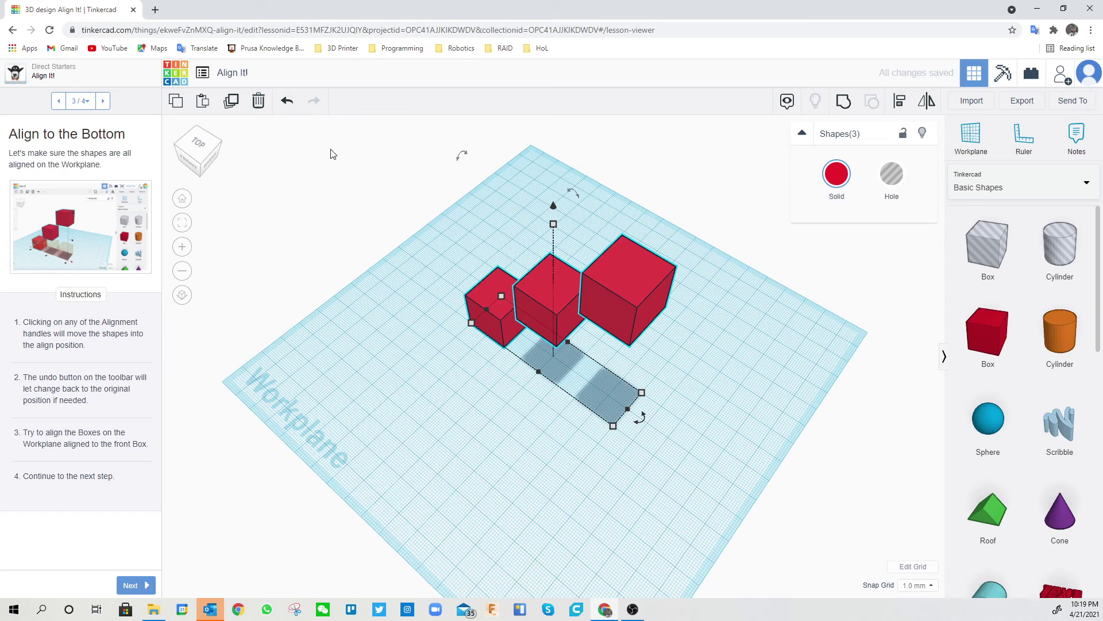
pyautogui.hotkey('ctrl', 'z')
# Step: Align the three boxes' bottoms on the Workplane and line them up with the back edge of the rearmost box
pyautogui.moveTo(560, 384); pyautogui.dragTo(529, 423, button='right')
pyautogui.click(900, 102)
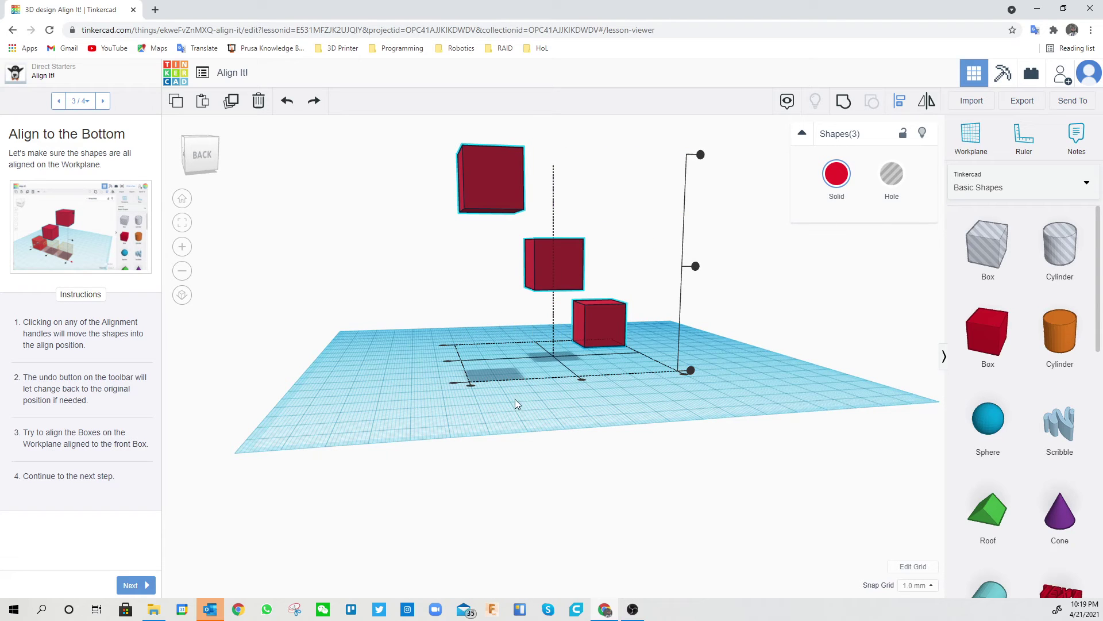
pyautogui.moveTo(515, 402); pyautogui.dragTo(653, 417, button='right')
pyautogui.click(652, 411)
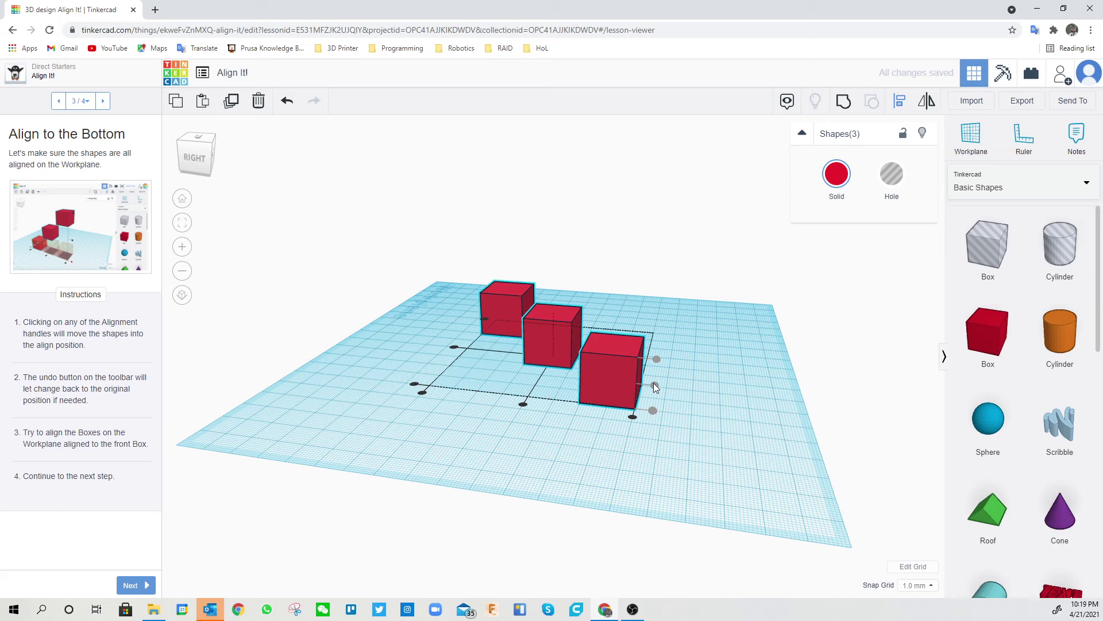
pyautogui.click(632, 418)
pyautogui.moveTo(630, 417); pyautogui.dragTo(474, 454, button='right')
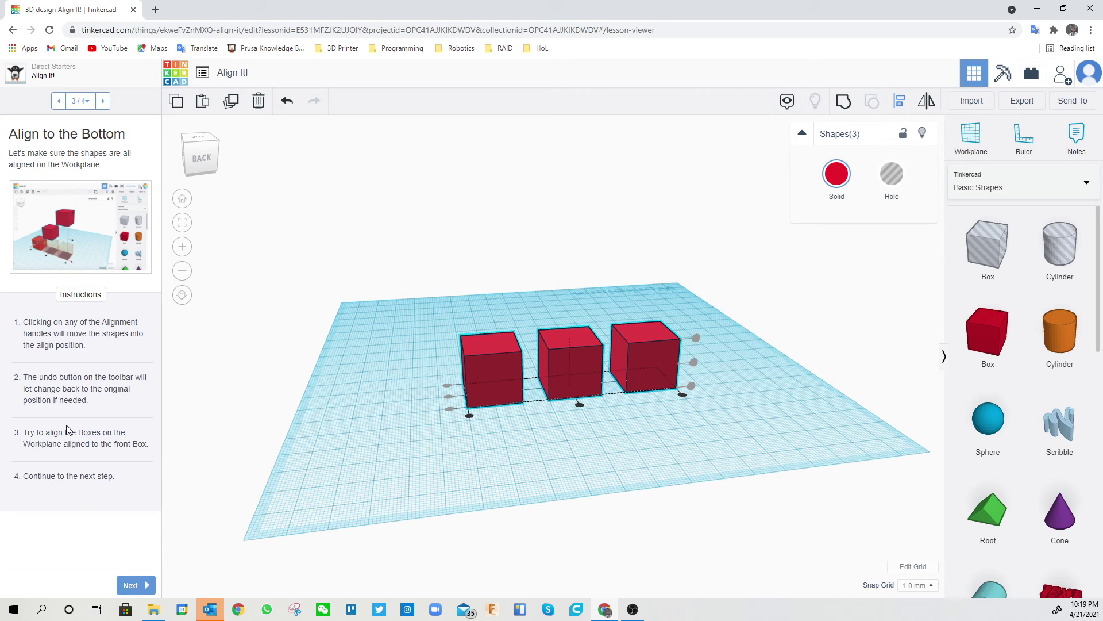
# Step: Deselect the boxes, advance to the You Got It! page and mark the Align It! lesson as done
pyautogui.click(574, 460)
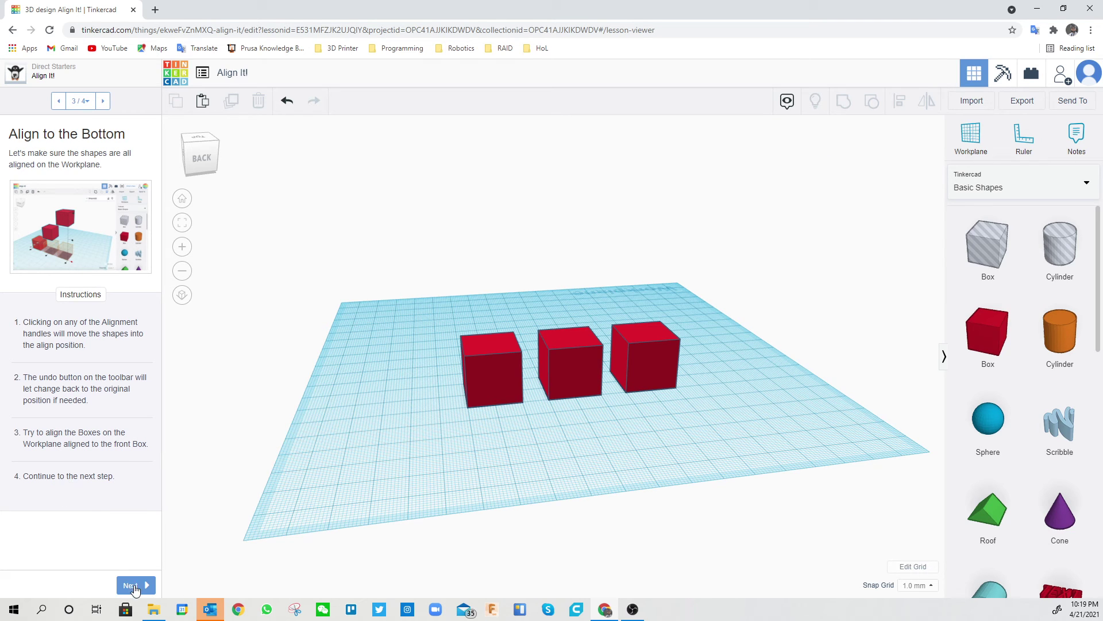
pyautogui.click(130, 585)
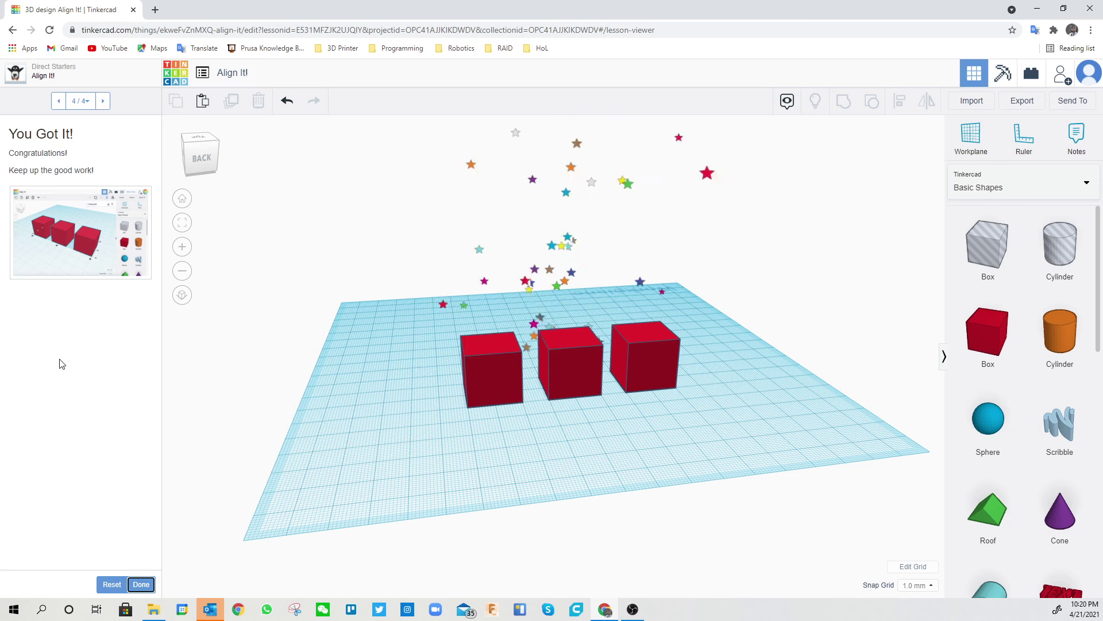
pyautogui.click(141, 584)
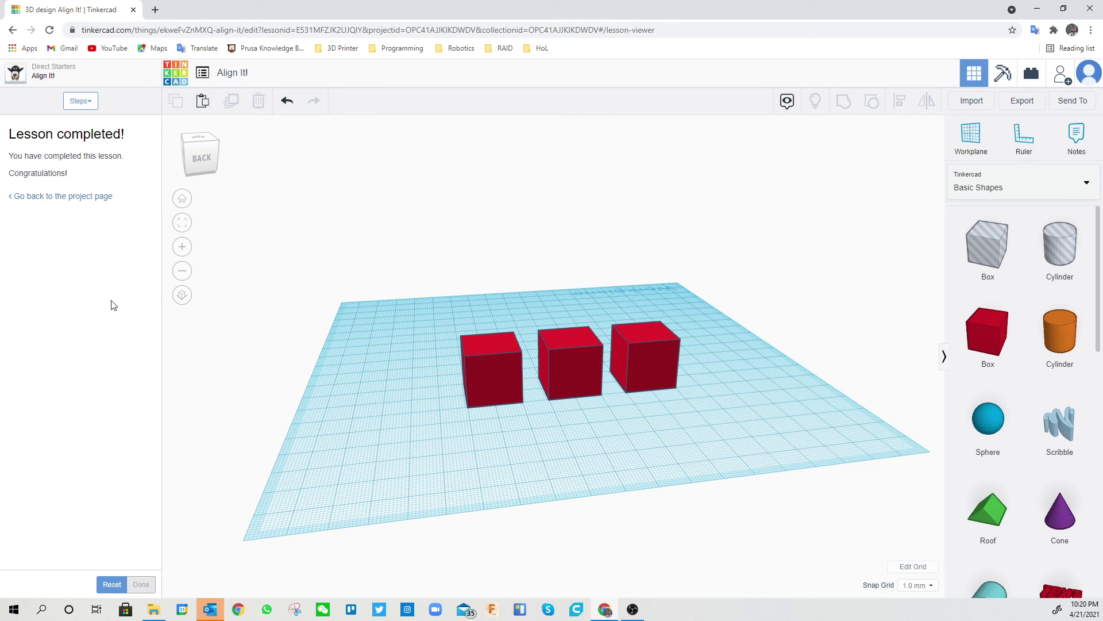